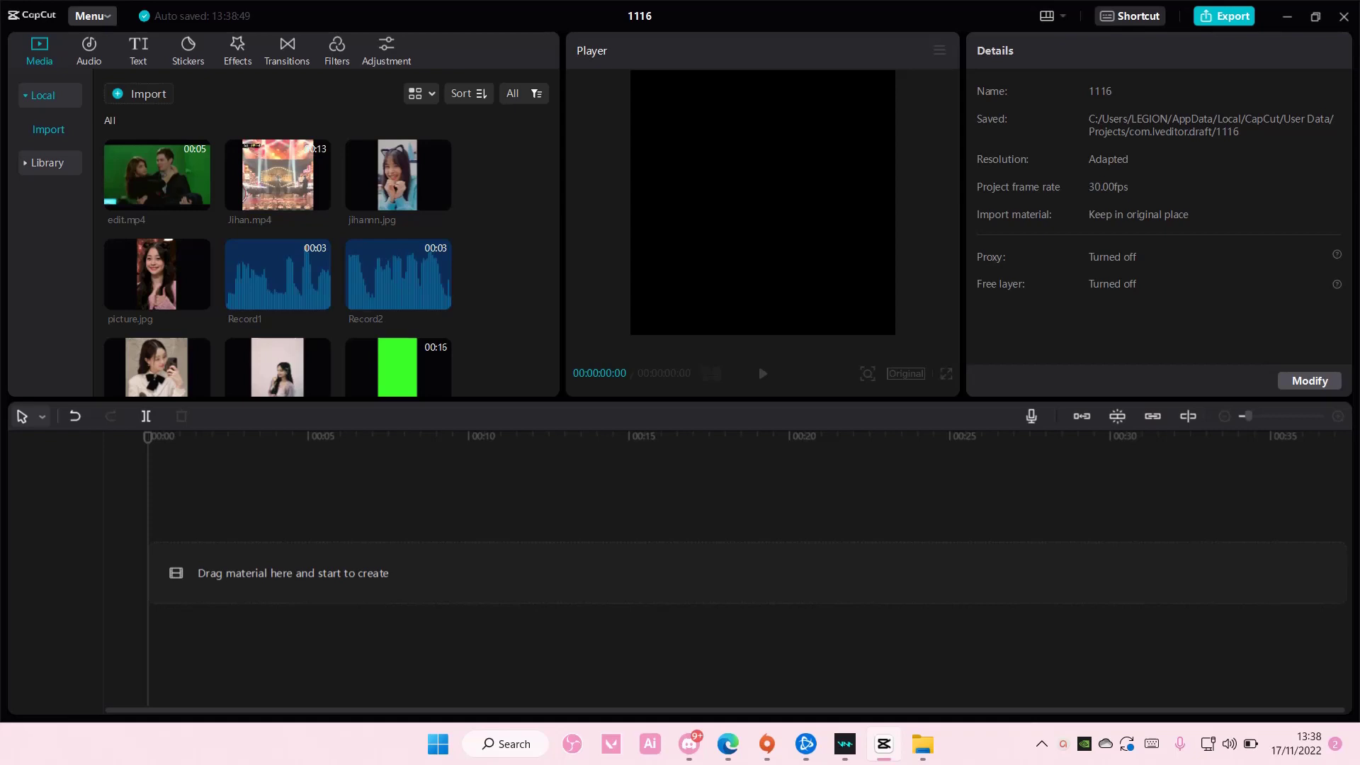
Step: Trim the opening off the Jihan.mp4 clip and move it to the timeline start at 0:00
click(319, 199)
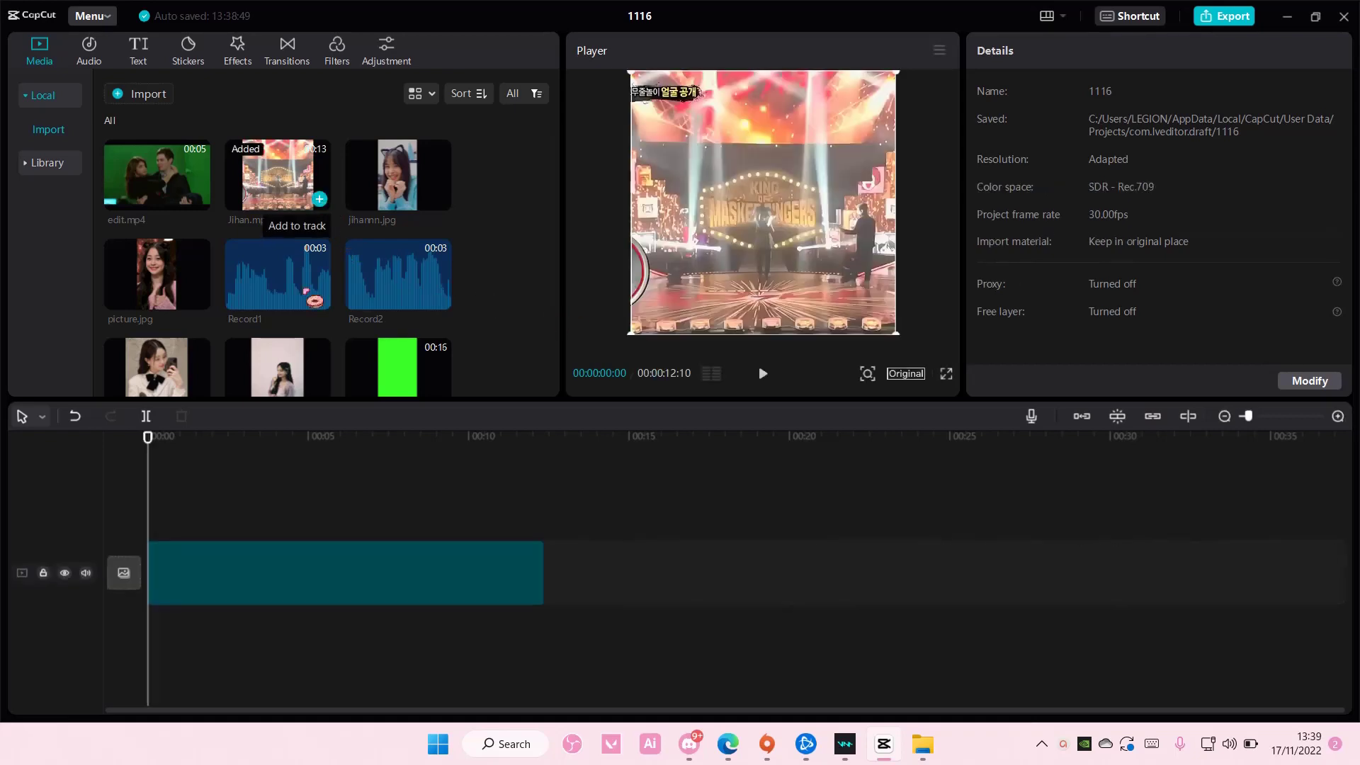
drag(148, 551, 251, 571)
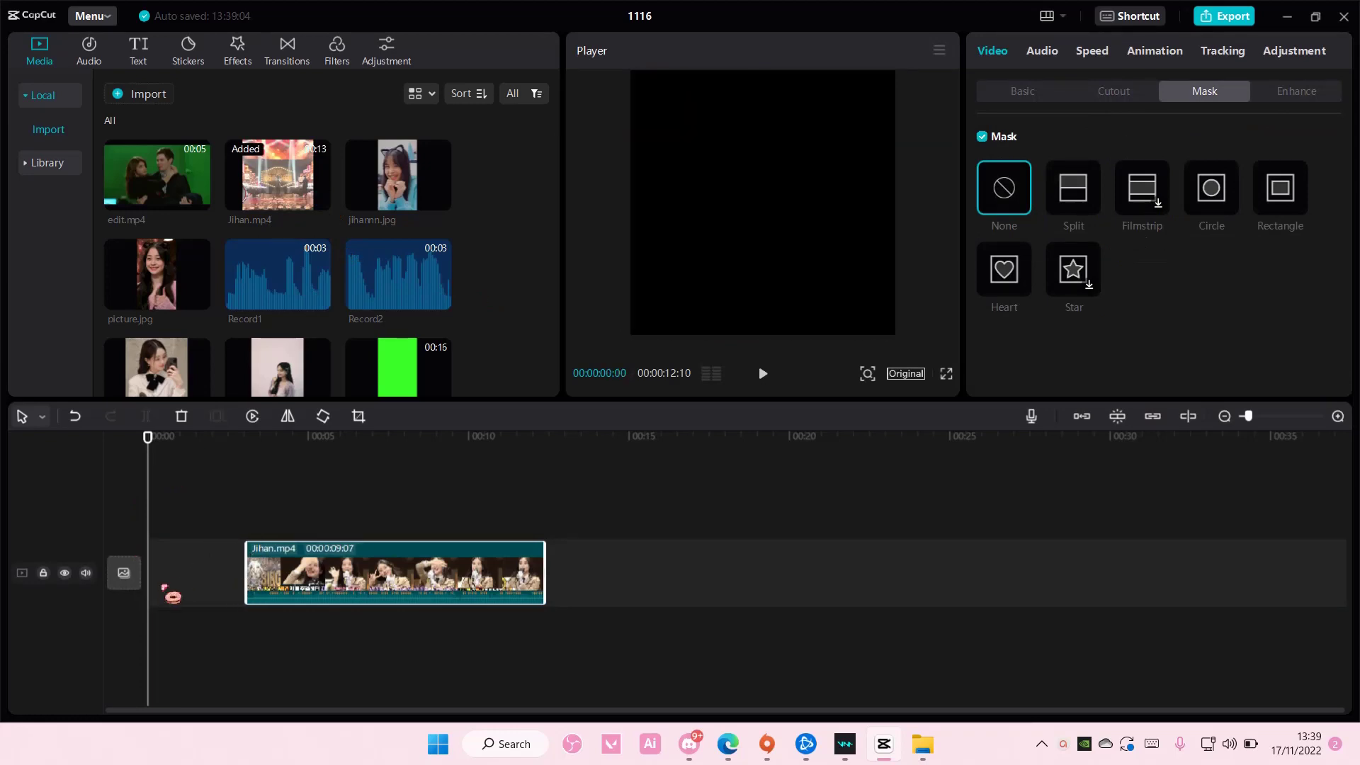
drag(291, 585, 189, 551)
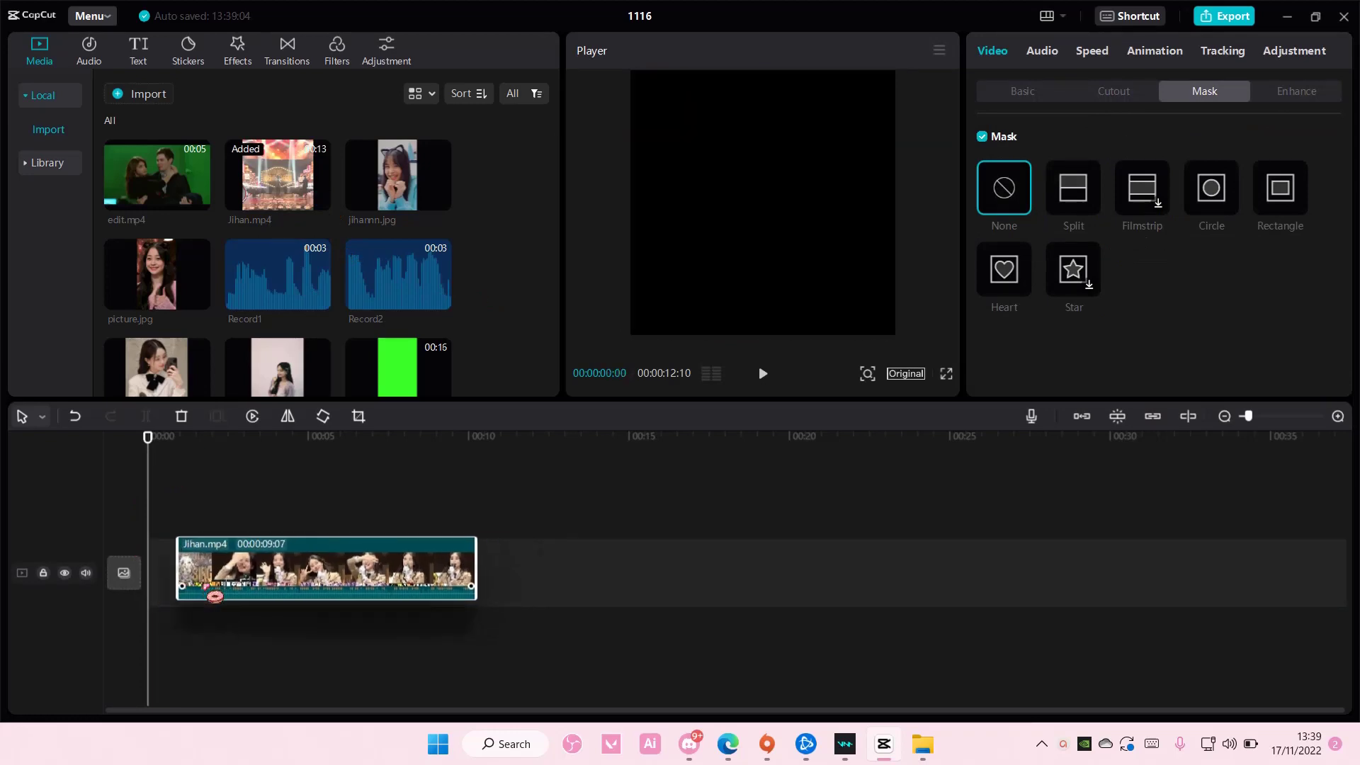
Step: Mute the clip's audio track and bring up the Video mask shape options
click(85, 573)
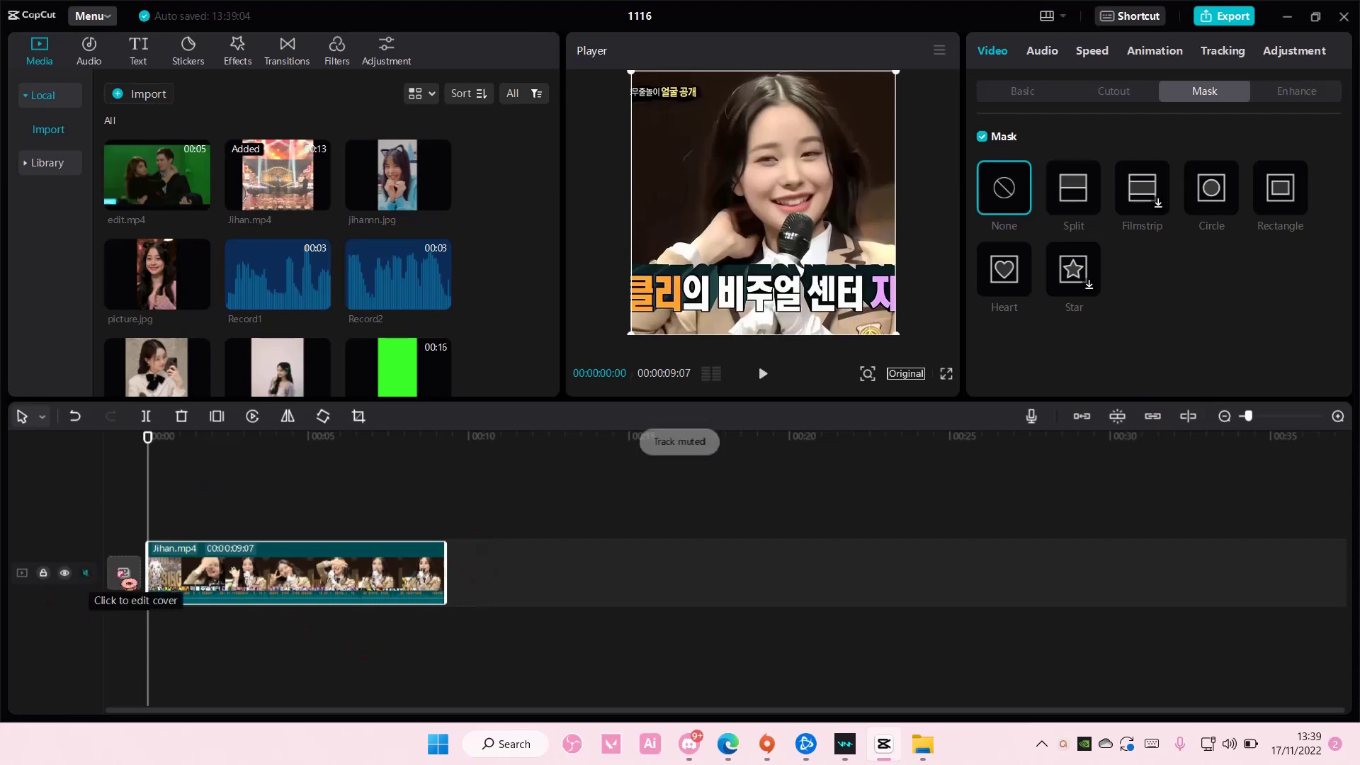
click(1017, 92)
click(1183, 97)
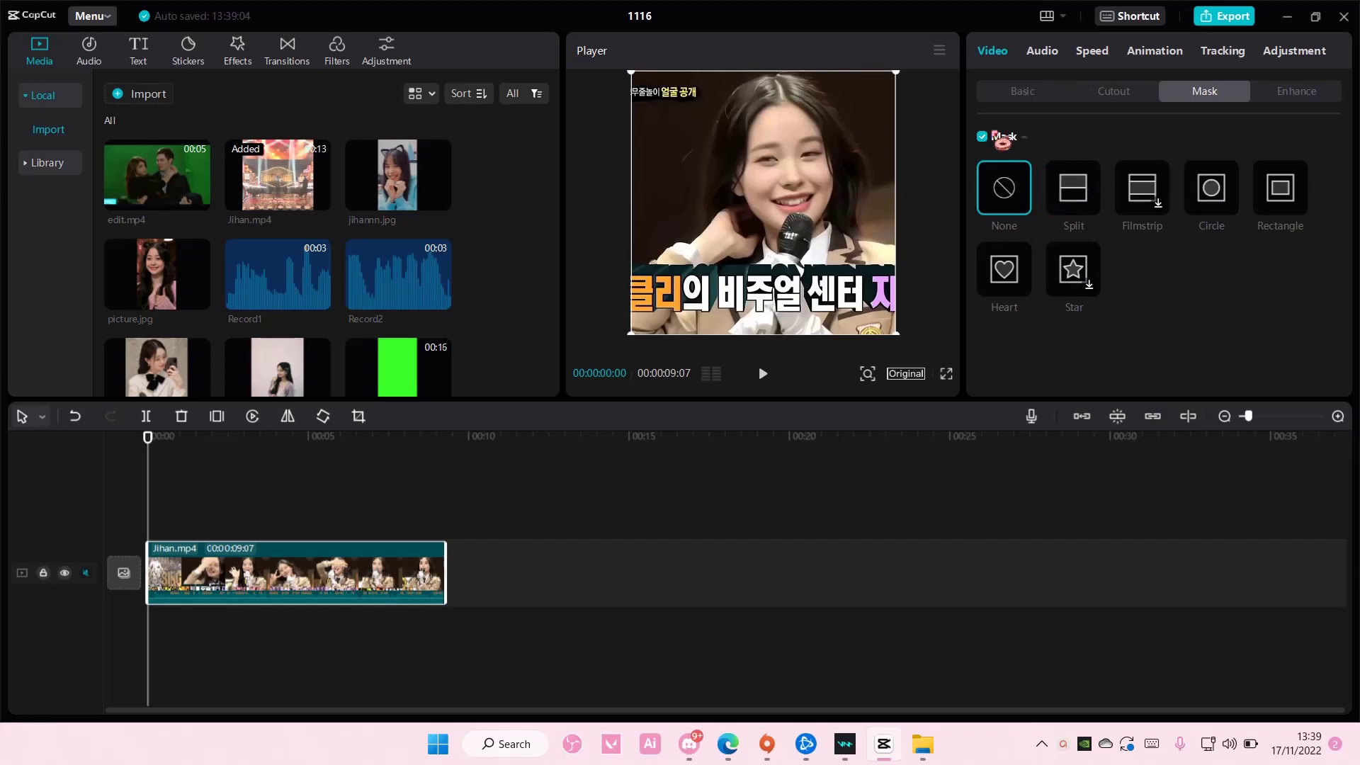
Step: Apply the Heart mask to the clip and feather its edges
click(1004, 269)
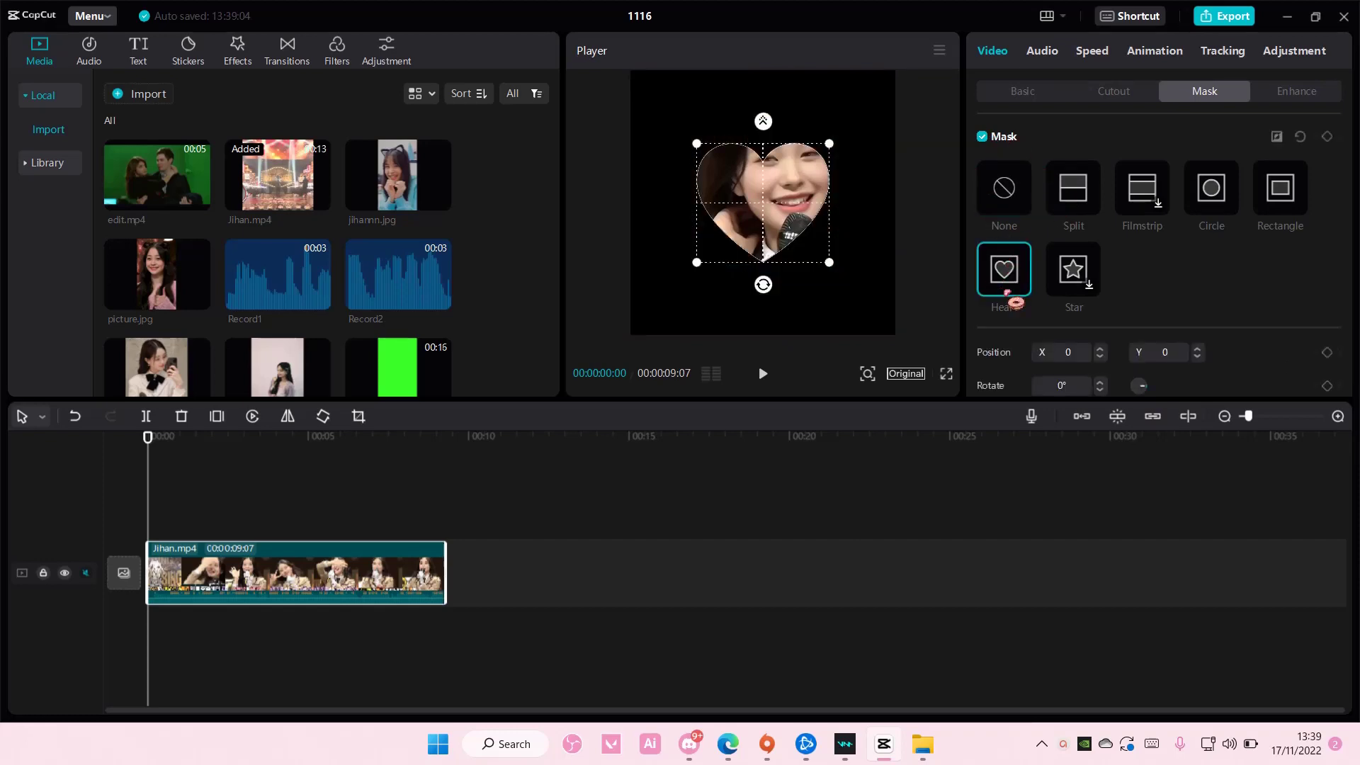
drag(766, 122, 779, 121)
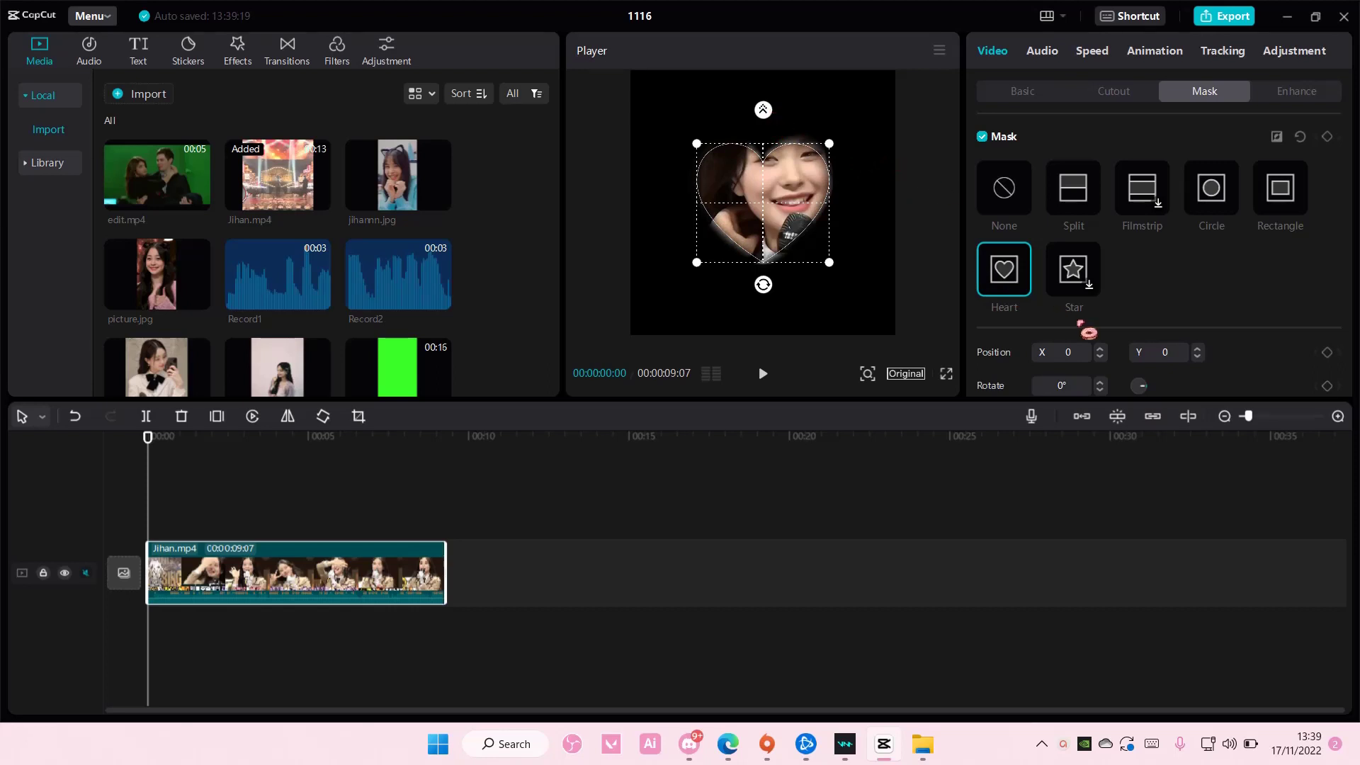
scroll(1084, 332, down, 1)
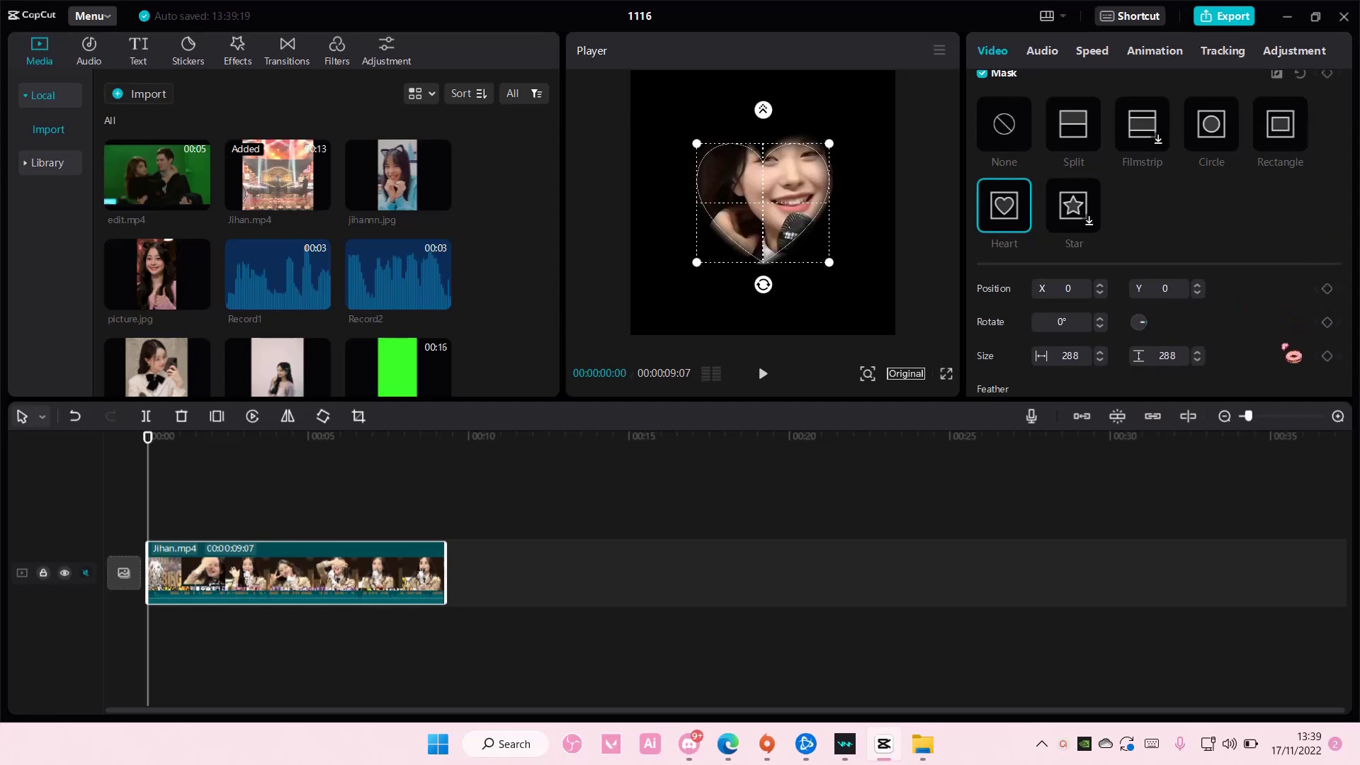
click(1326, 358)
Step: At about 00:02, enlarge the heart mask from 288 to 576, then move toward the clip's end
click(172, 452)
drag(183, 458, 236, 466)
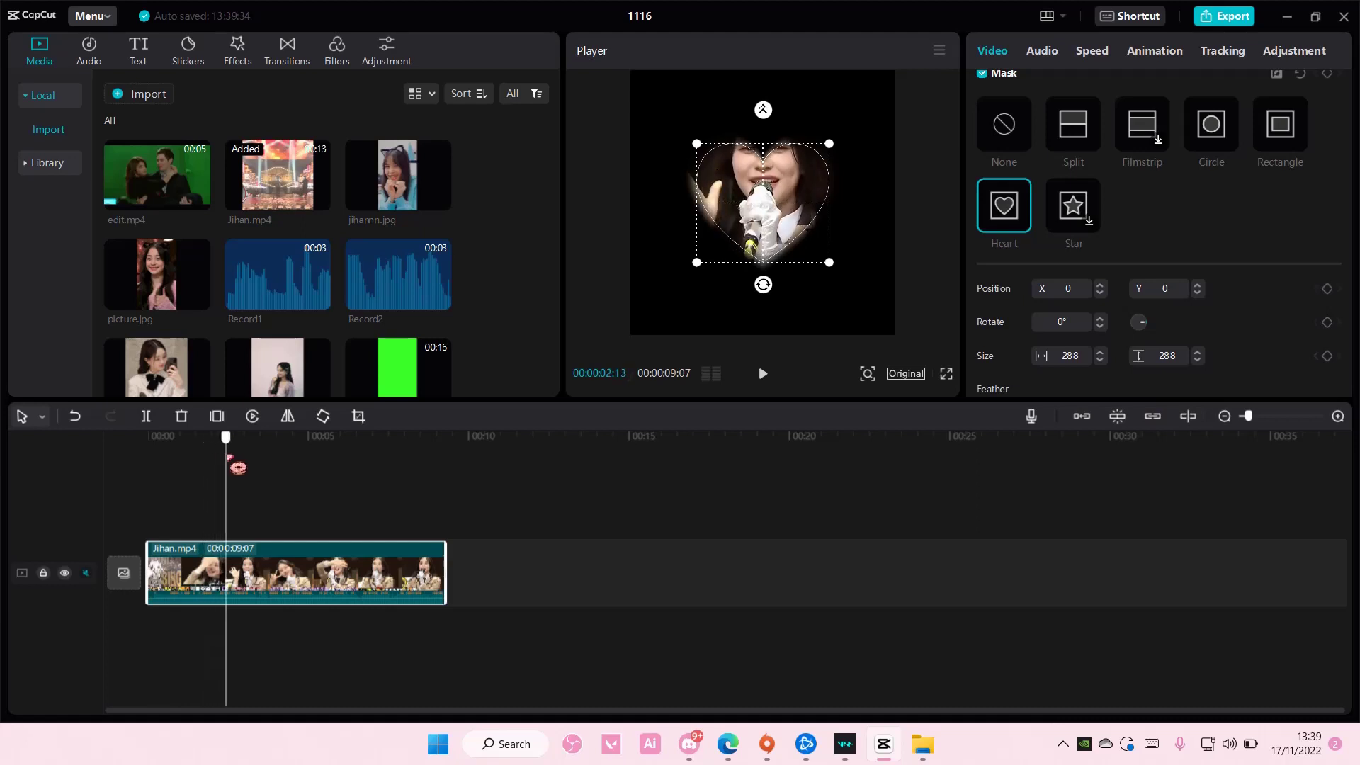
click(839, 278)
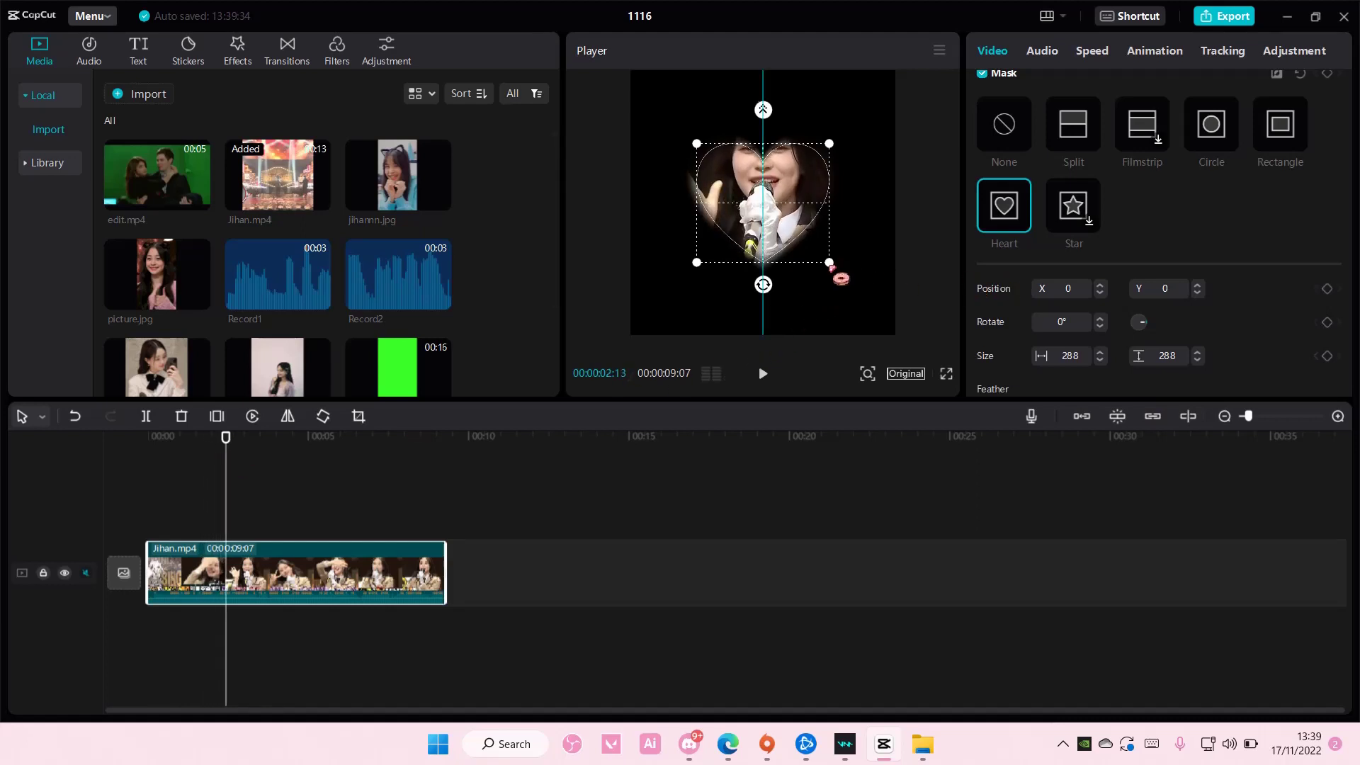
drag(840, 279, 904, 389)
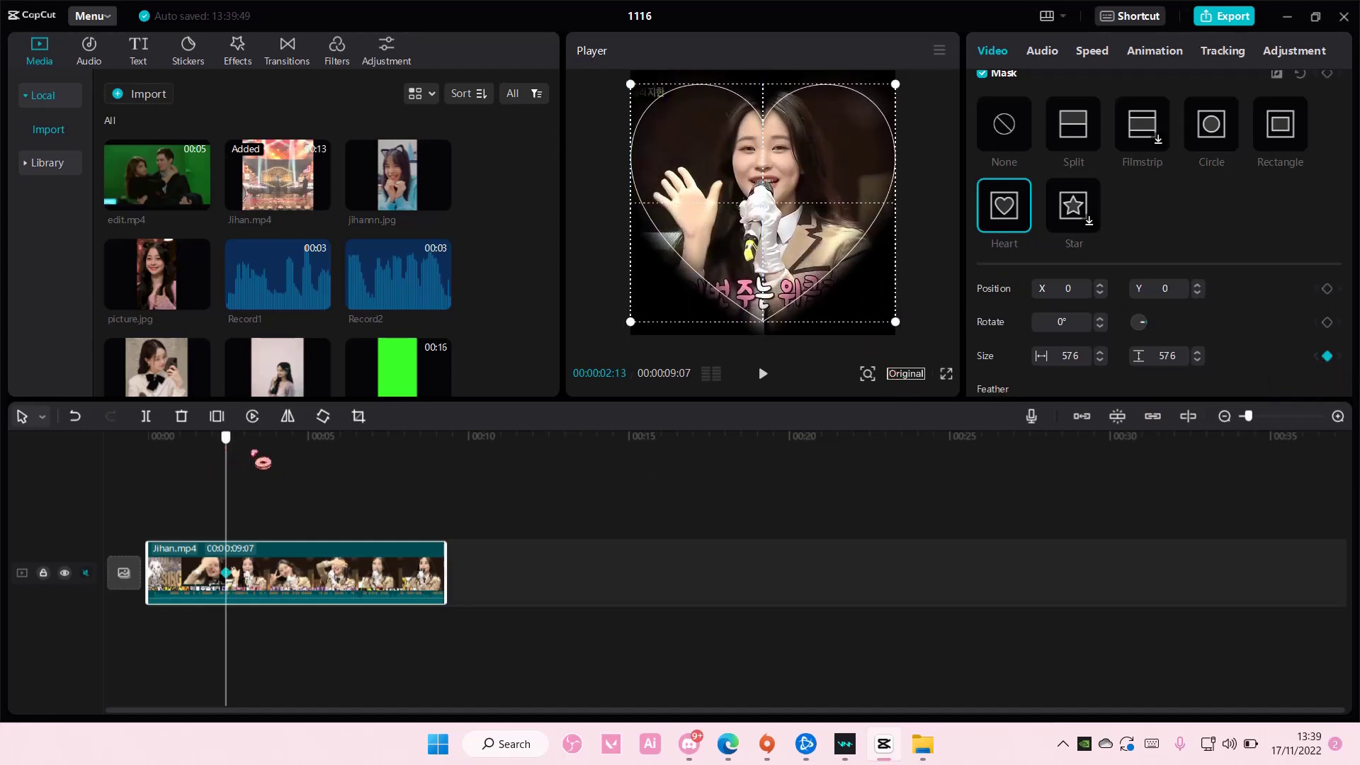
drag(260, 459, 457, 484)
Step: At the clip's very end, shrink the heart mask down to size 1
key(Left)
key(Left)
key(Left)
key(Left)
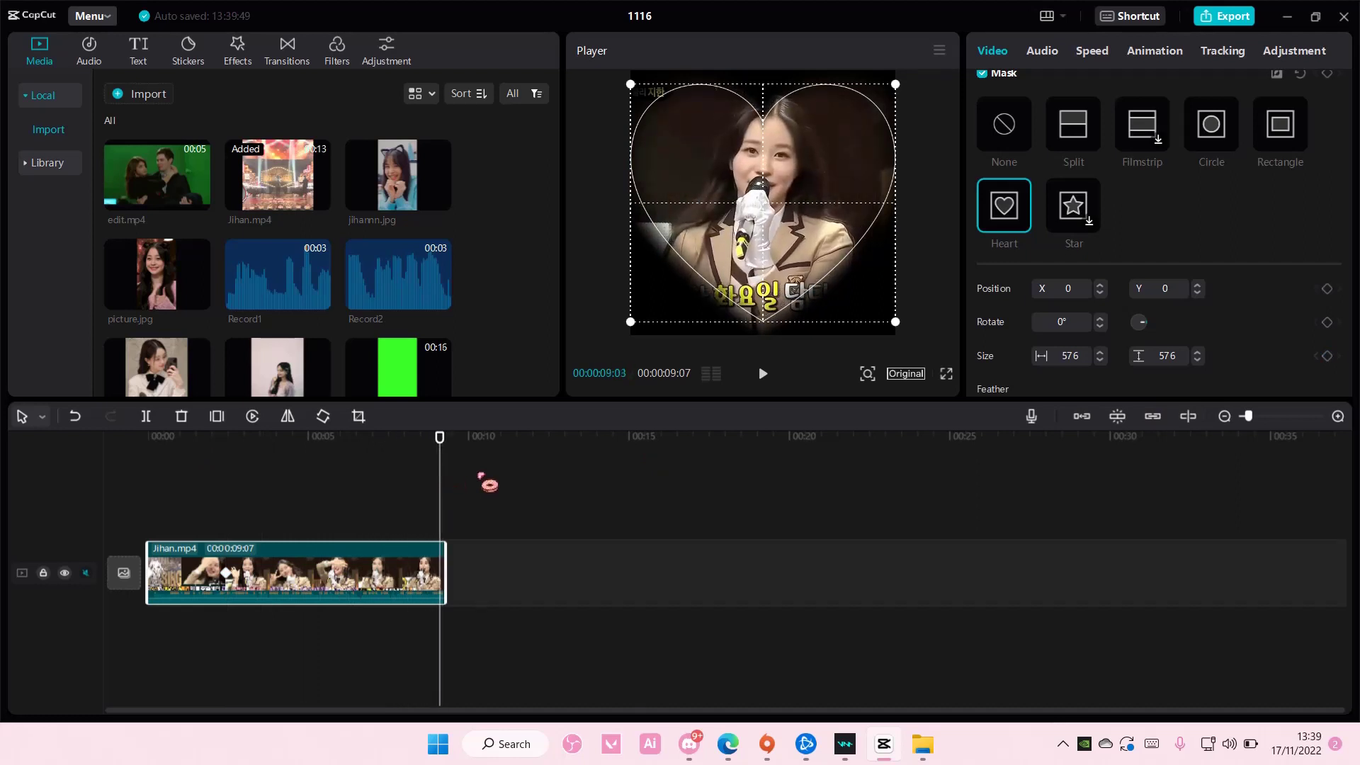
click(455, 456)
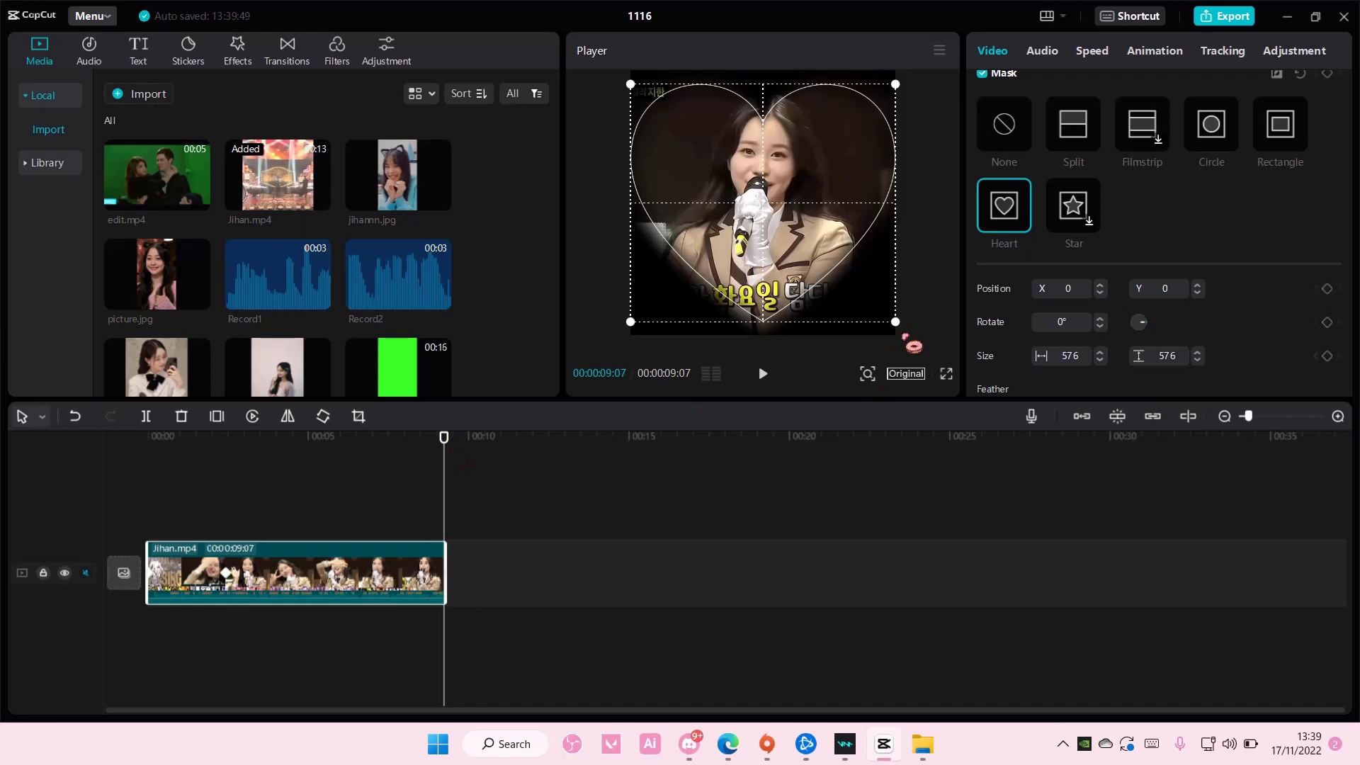
drag(903, 335, 776, 229)
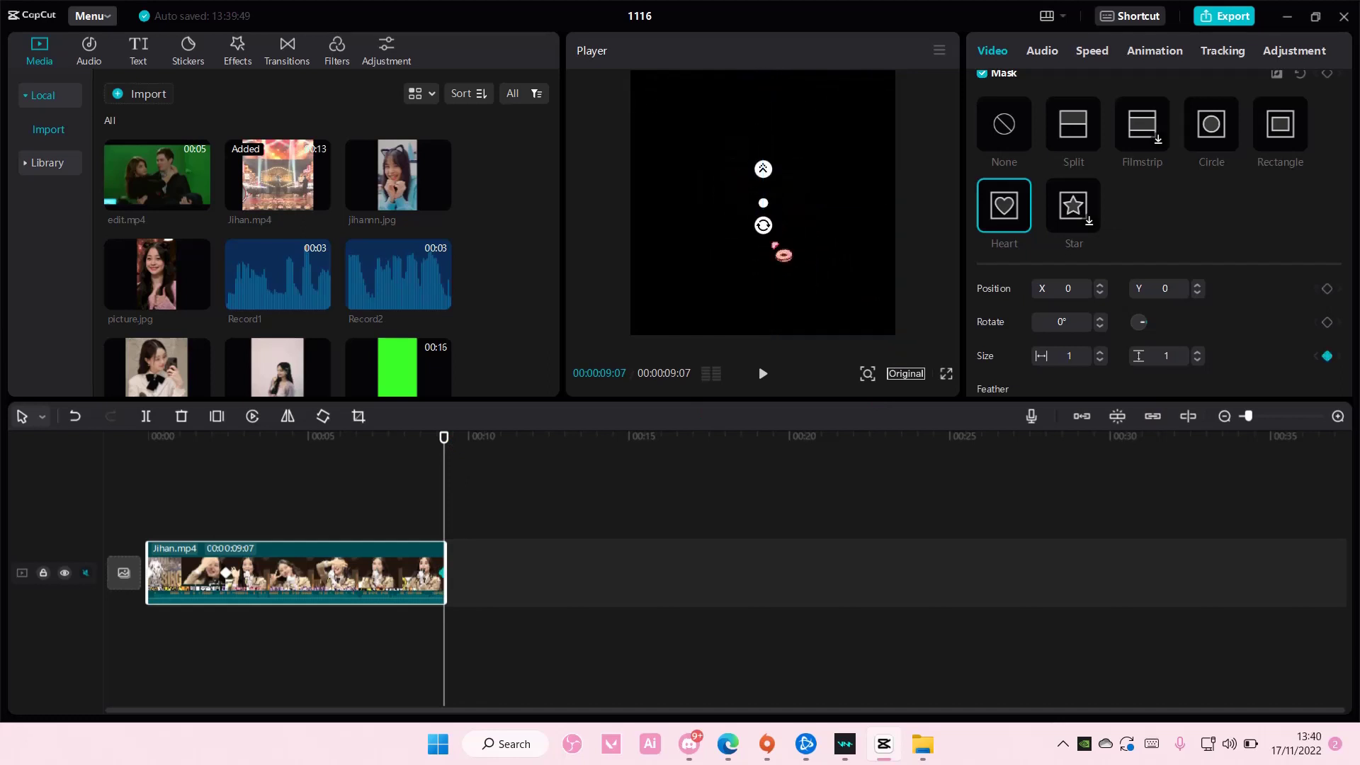
Step: Deselect the clip, return the playhead to the start, and play the heart mask animation
click(701, 498)
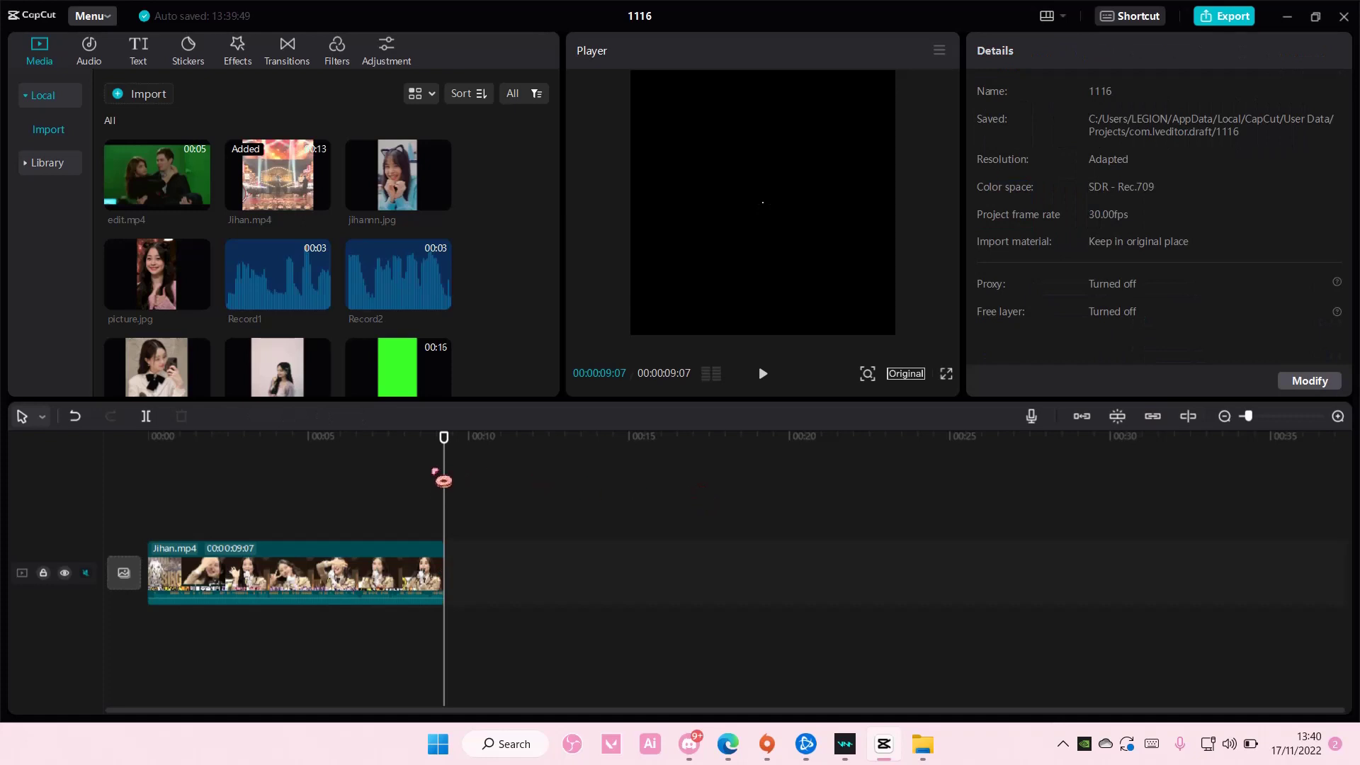
drag(428, 441, 113, 446)
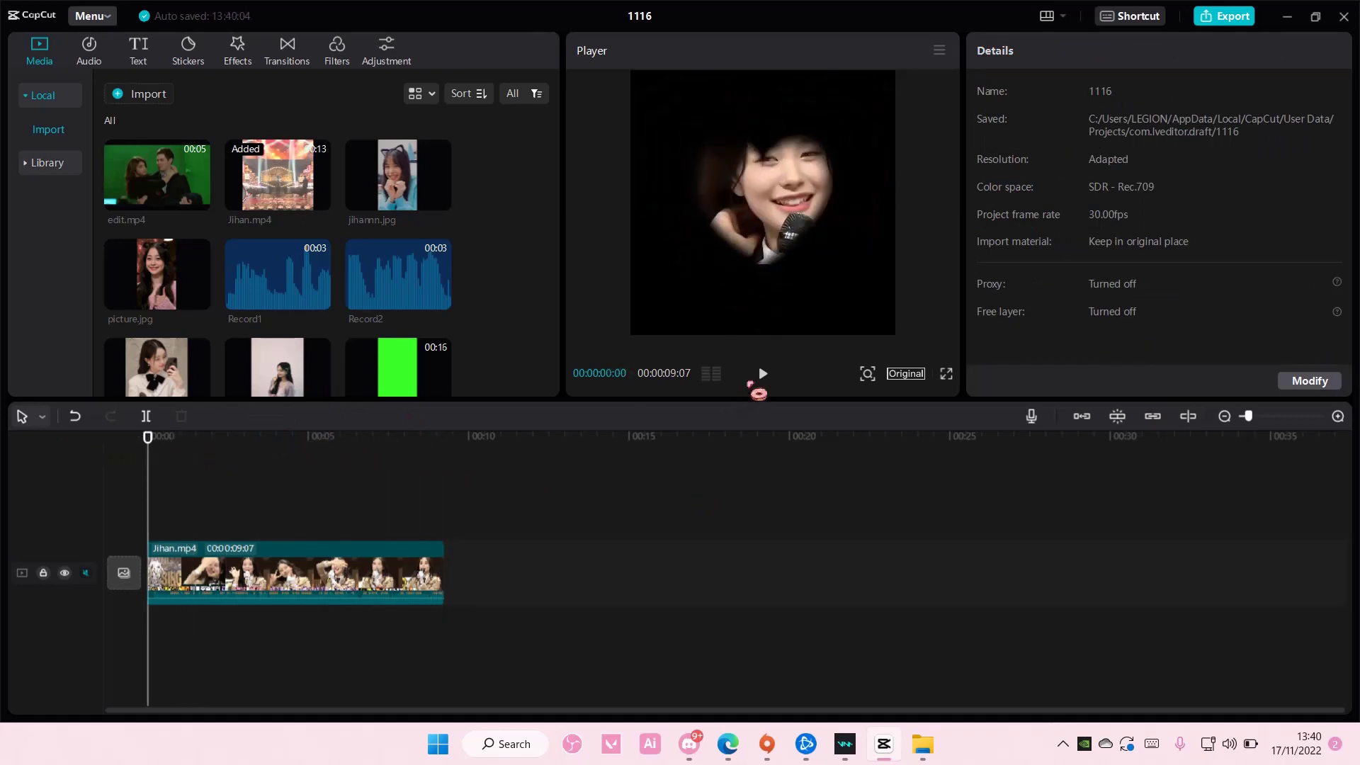
click(761, 374)
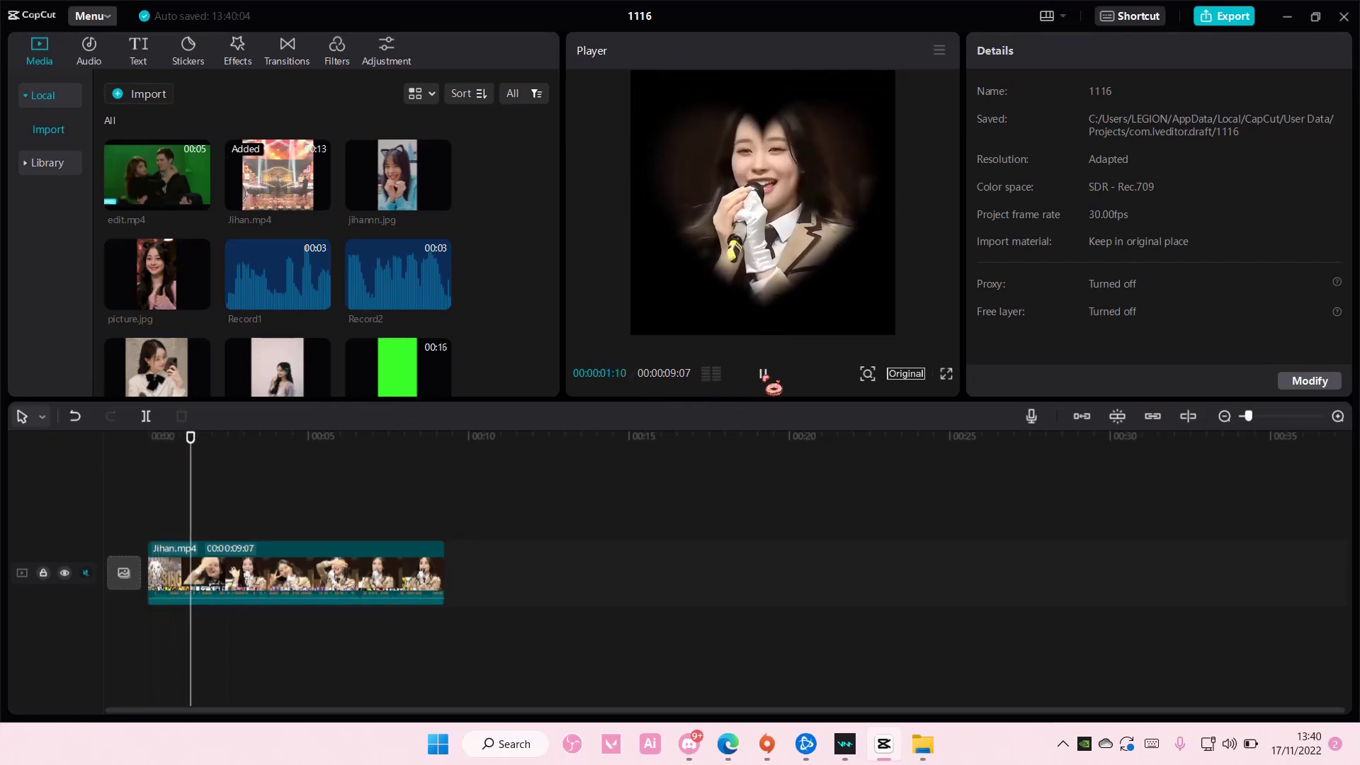